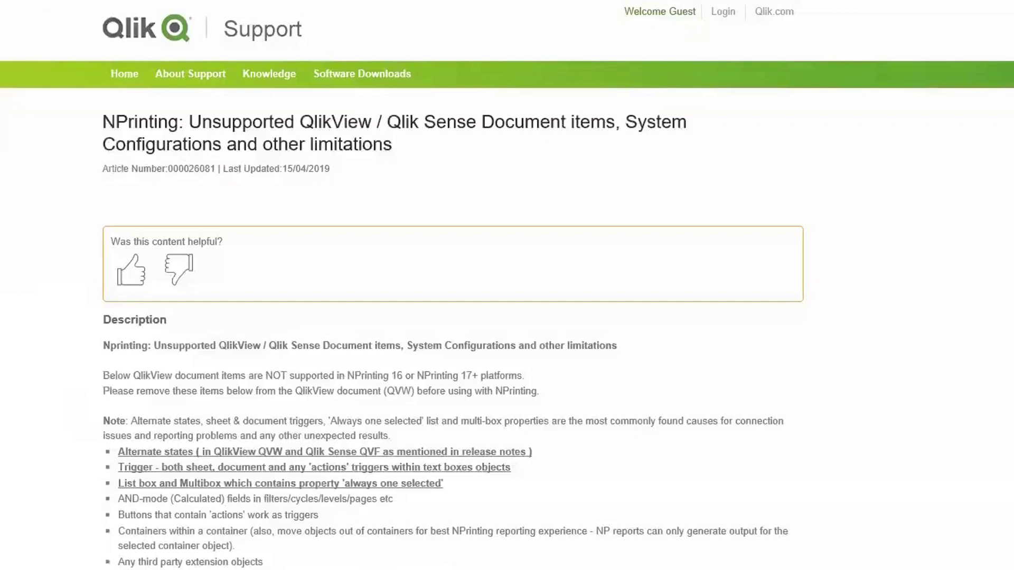
Scroll the NPrinting support article down to its list of unsupported QlikView document items.
scroll(34, 458, "down", 2)
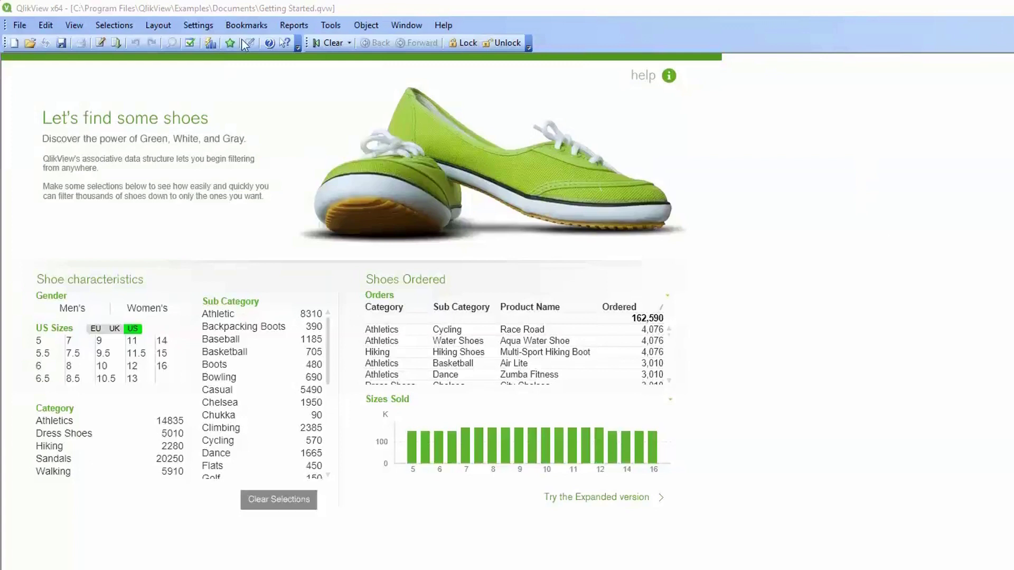
Open Document Properties and confirm the Alternate States list is empty, cancelling out.
left_click(198, 25)
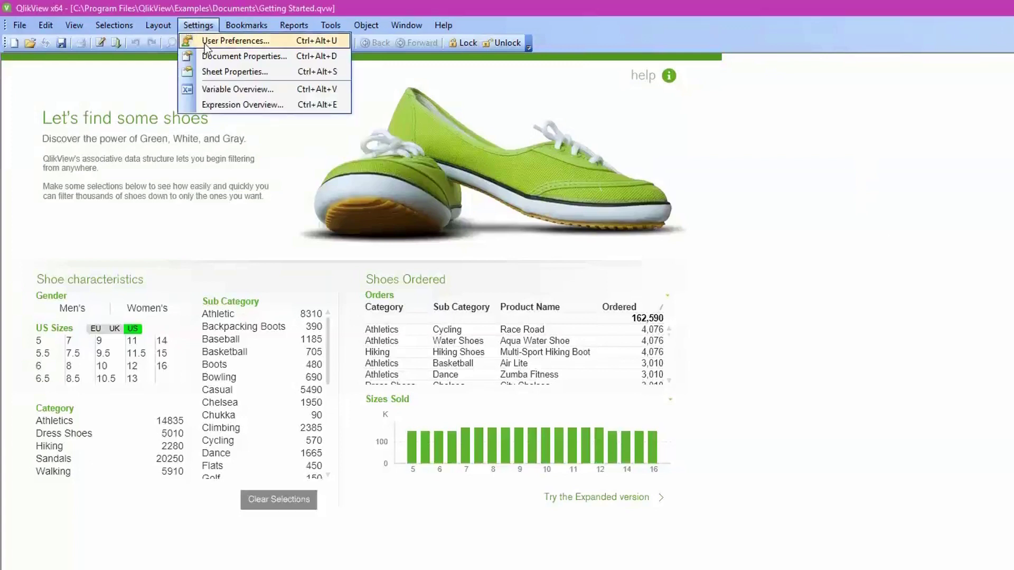
left_click(220, 58)
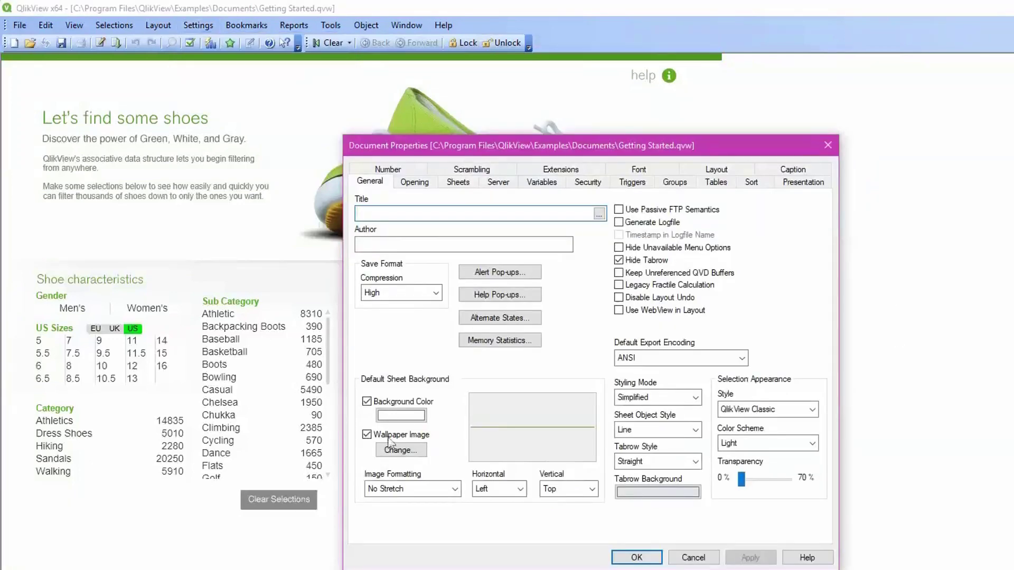
left_click(500, 318)
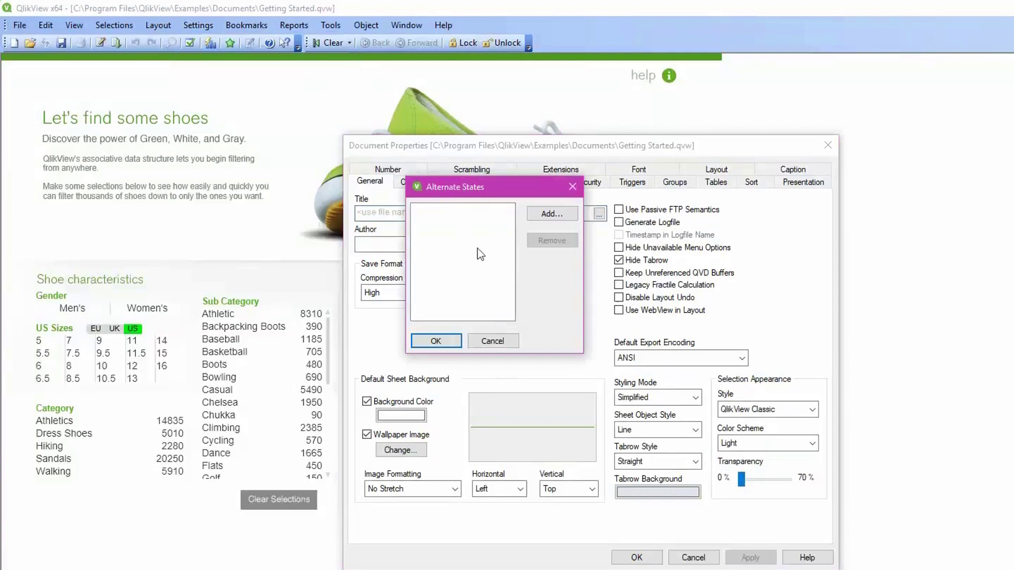
left_click(496, 343)
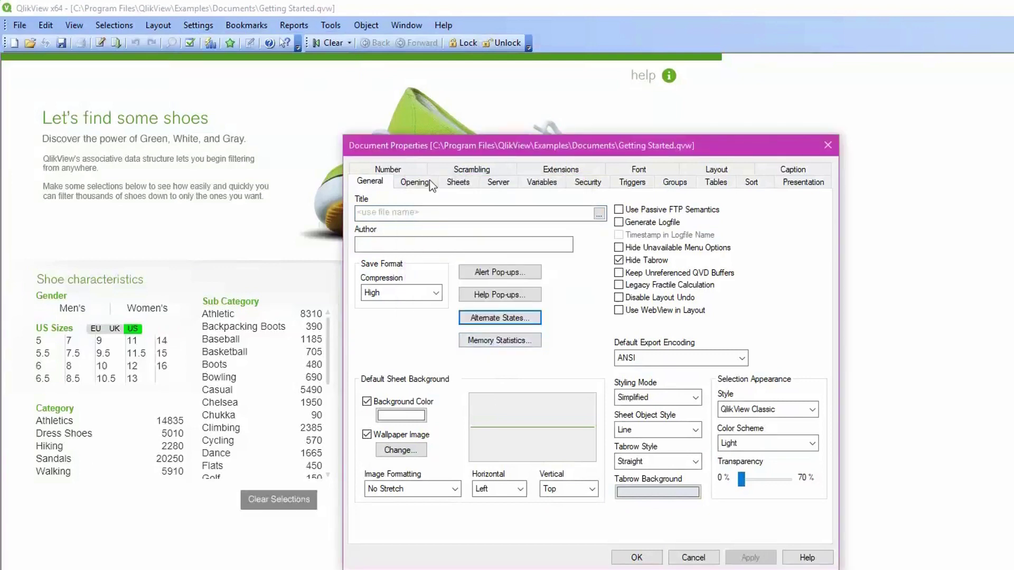
Open sheet 0 Getting Started's properties and review its Fields, Objects, Security and Triggers tabs.
left_click(459, 183)
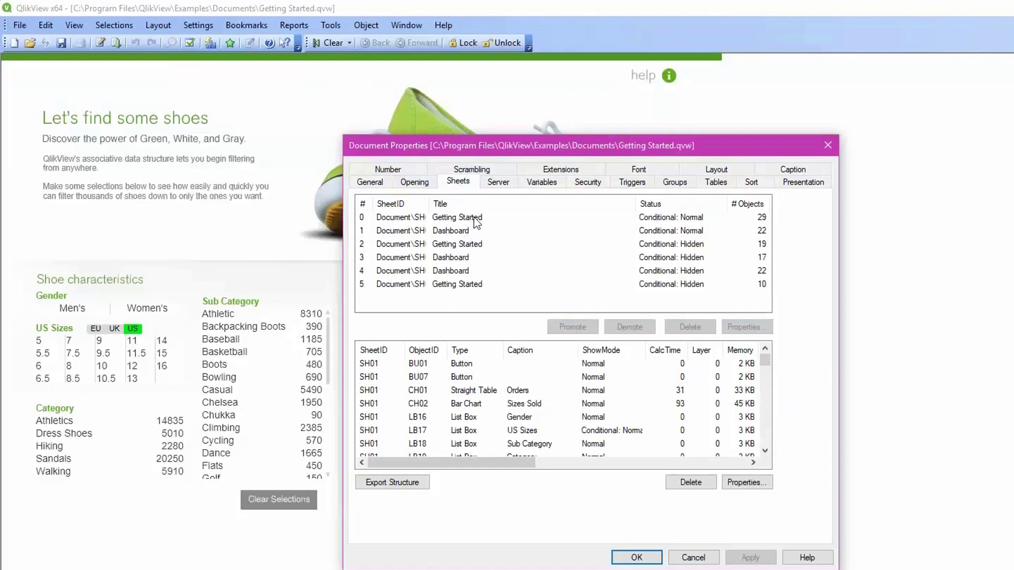
left_click(474, 217)
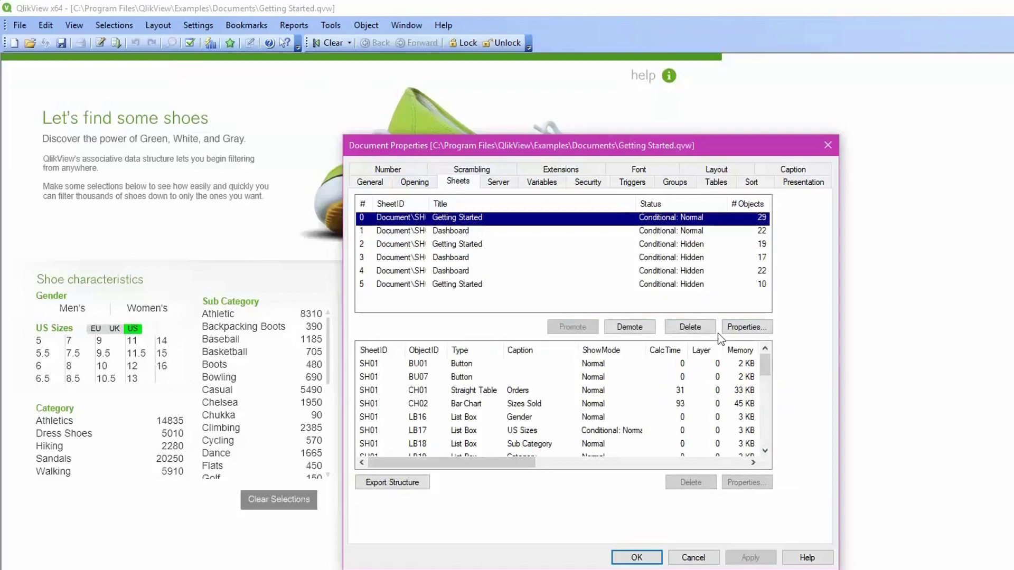
left_click(745, 326)
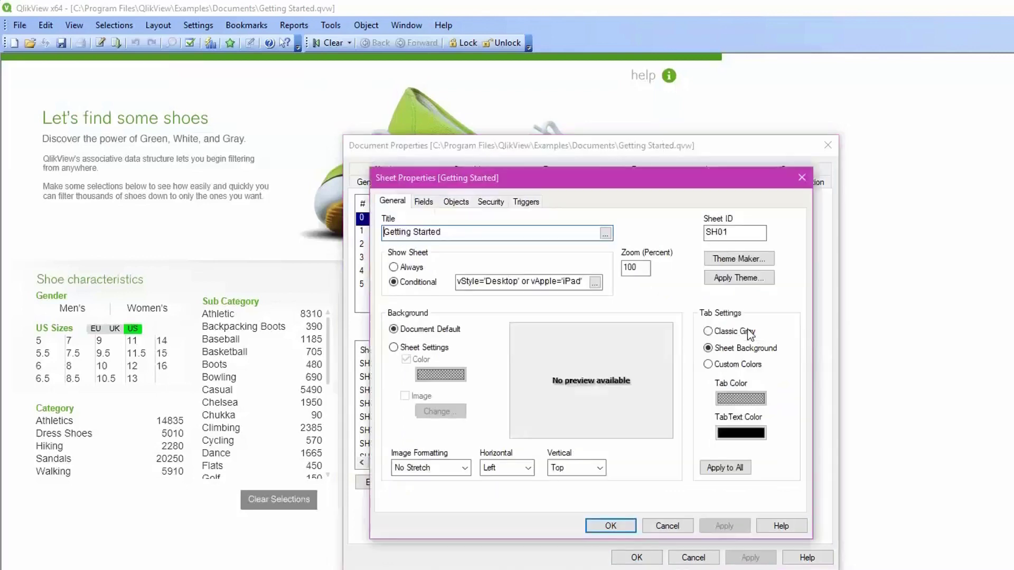
left_click(423, 207)
left_click(456, 202)
left_click(488, 204)
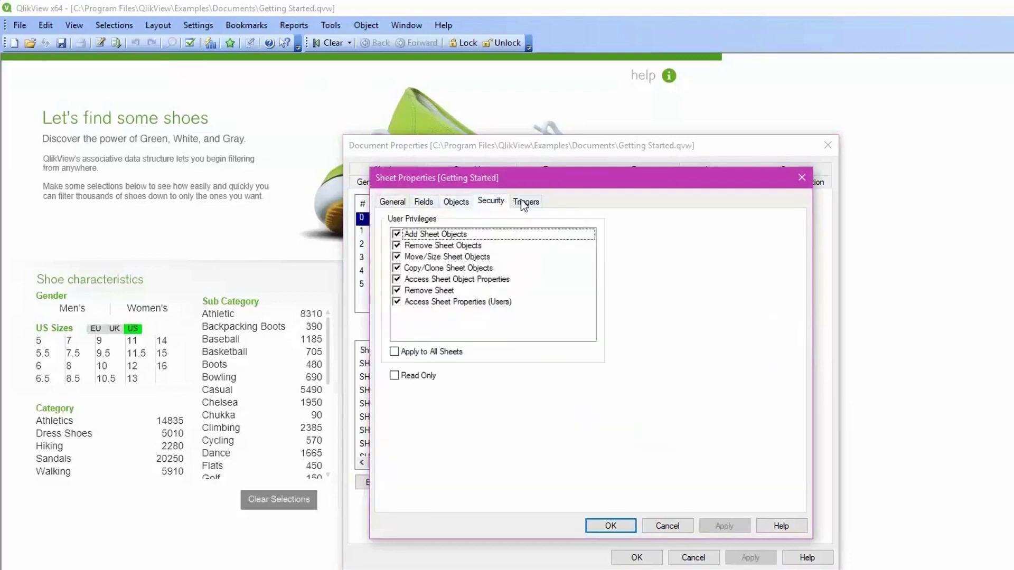
left_click(524, 203)
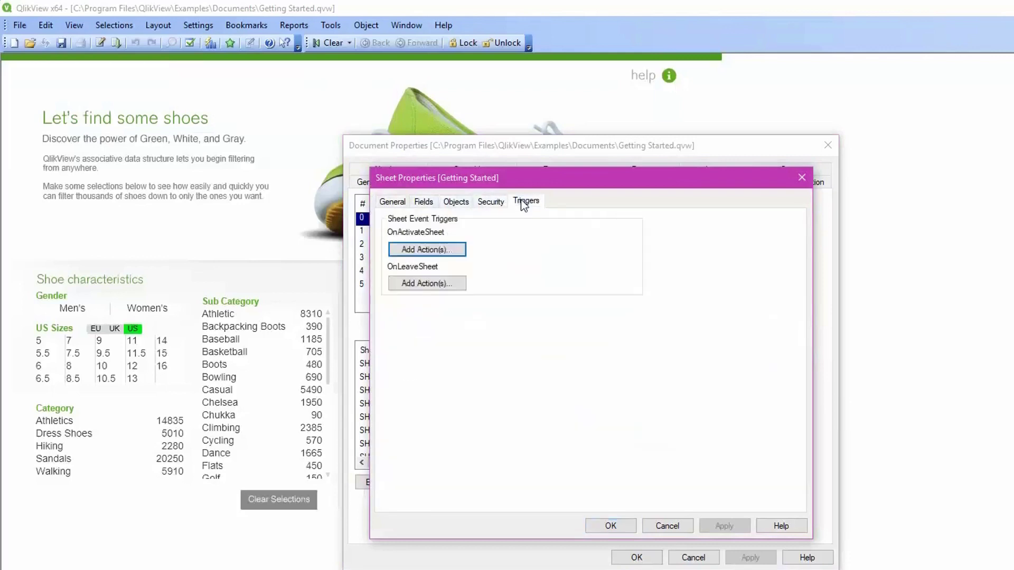
Cancel Sheet Properties and view the Extensions tab showing mobileDetect and mobileHideBar.
left_click(679, 530)
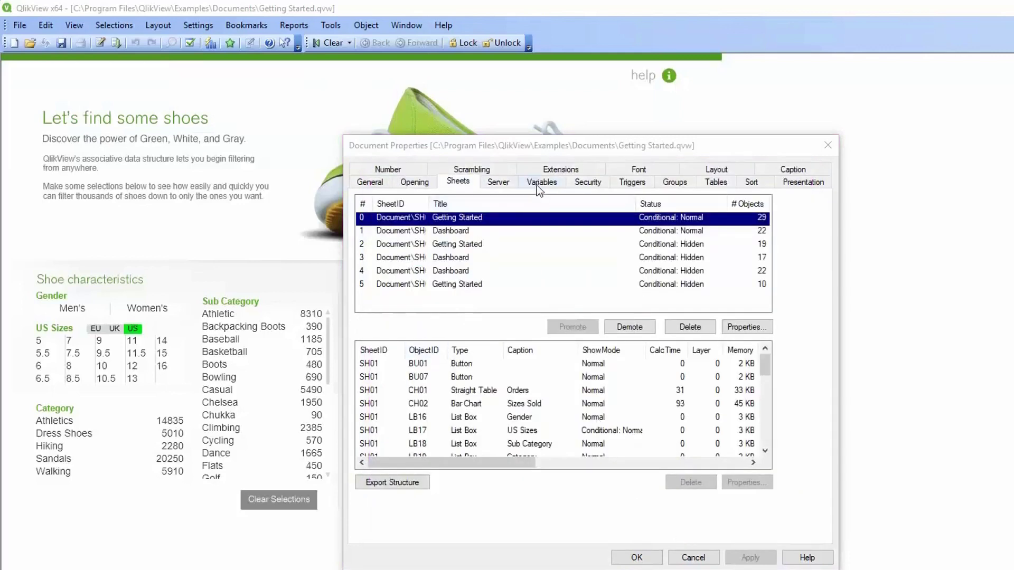
left_click(555, 172)
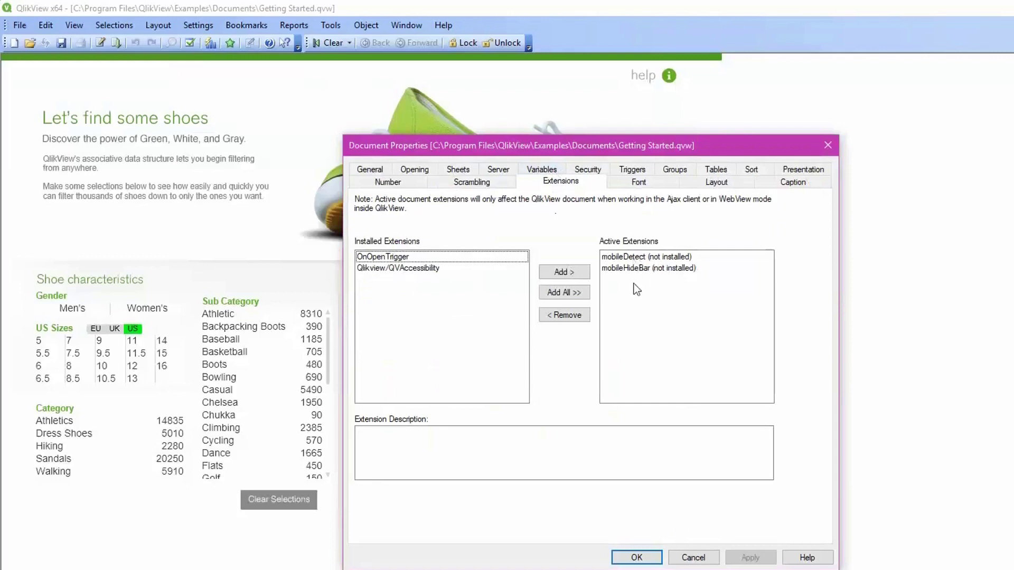
Review the OnOpen, OnPostReduceData and OnPostReload document triggers.
left_click(642, 169)
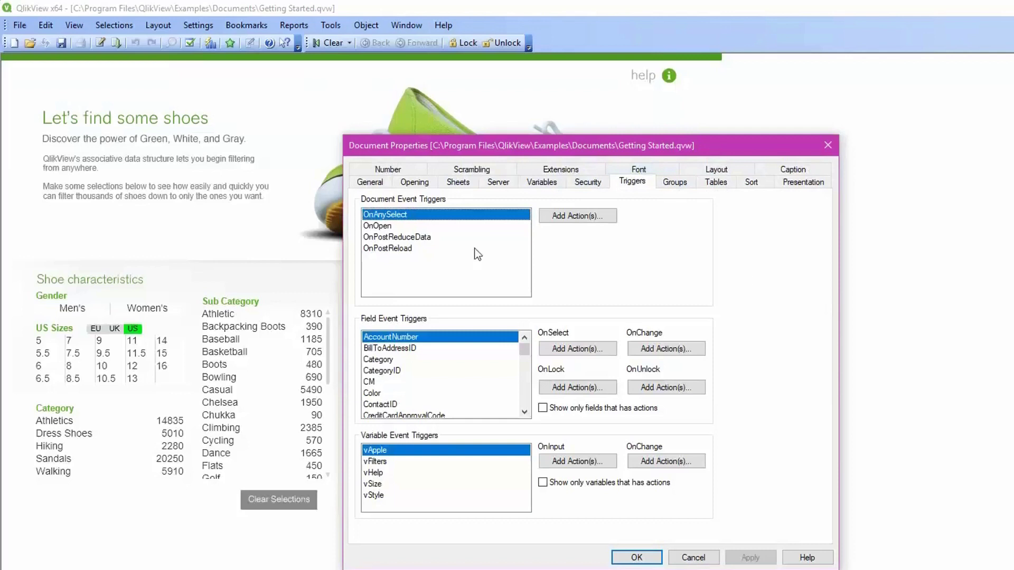
left_click(392, 227)
left_click(394, 237)
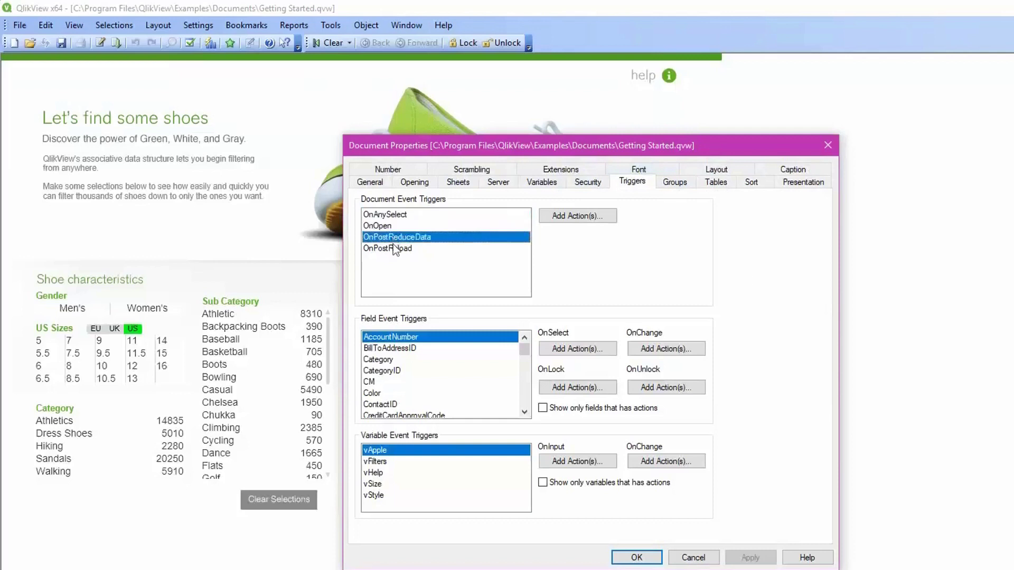
left_click(394, 249)
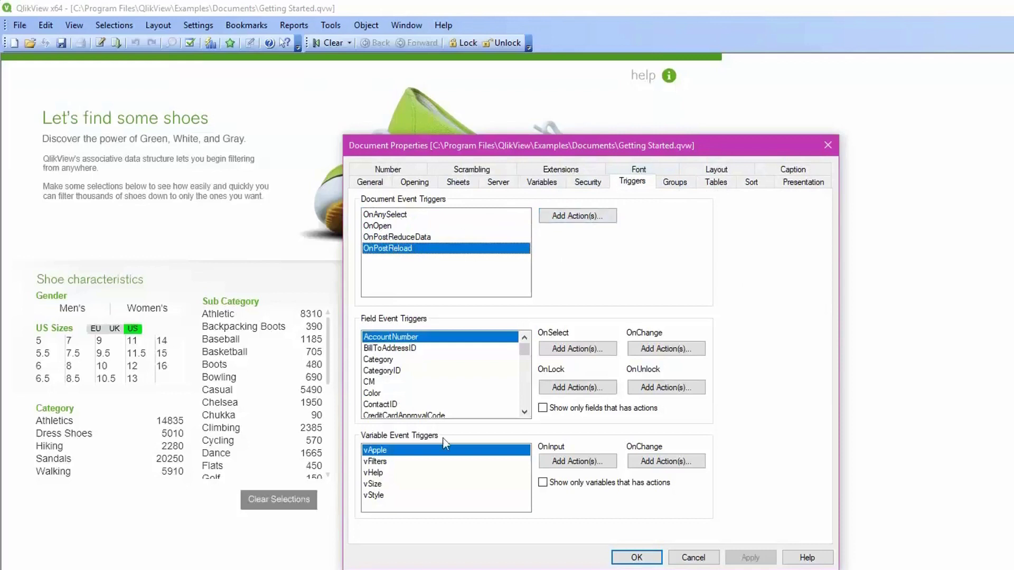
Check field triggers from BillToAddressID to Year and variable triggers through vStyle.
left_click(394, 349)
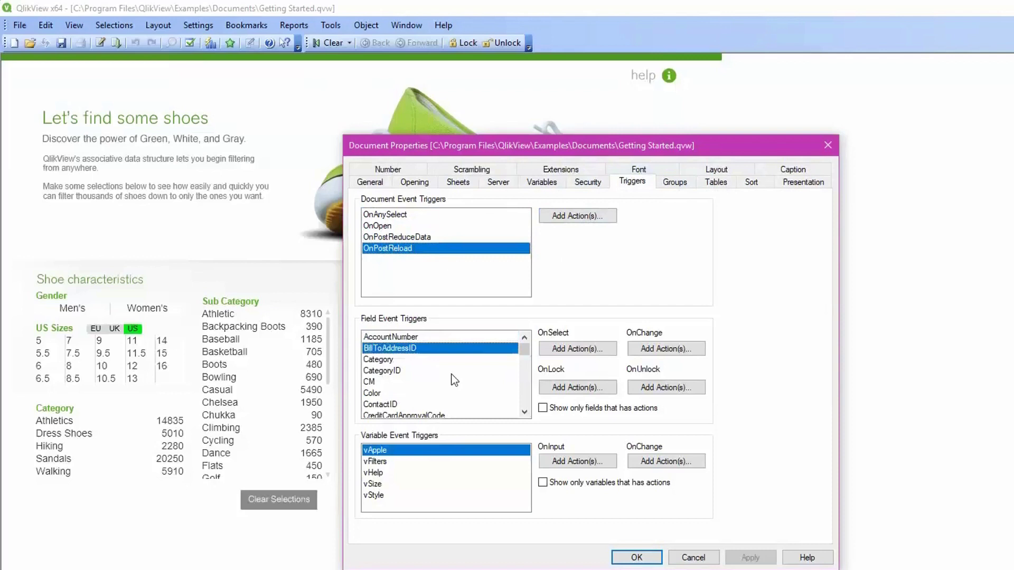
key("Down")
key("Down")
key("Down")
key("Down")
key("Down")
key("Down")
key("Down")
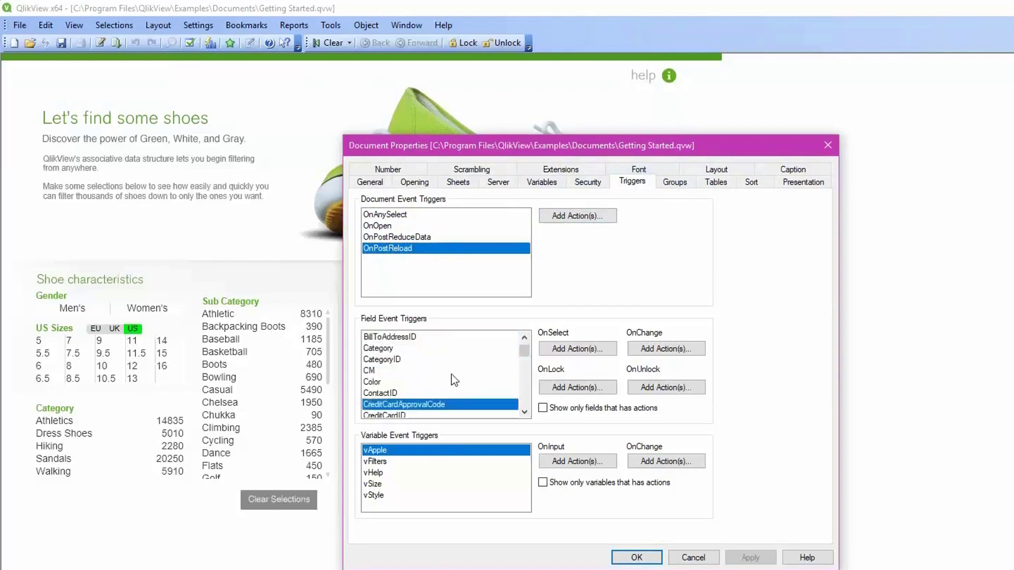
key("Down")
key("Down")
key("Down")
key("Down")
key("Down")
key("Down")
key("Down")
key("Down")
key("Down")
key("Down")
key("Down")
key("Down")
key("Down")
key("Down")
key("Down")
key("Down")
key("Down")
key("Down")
key("Down")
key("Down")
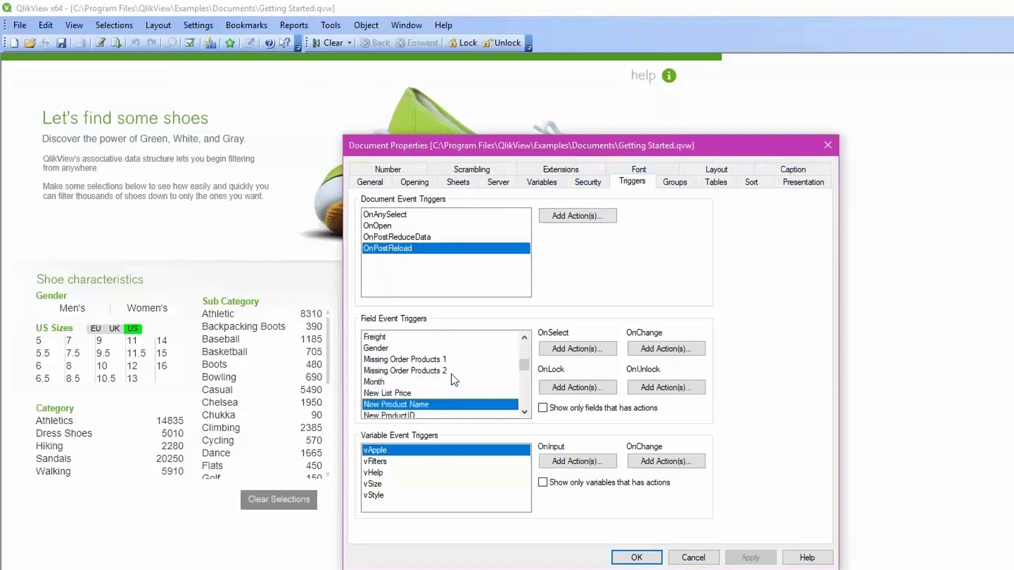
key("Down")
key("Down")
key("Down")
key("Down")
key("Down")
key("Down")
key("Down")
key("Down")
key("Down")
key("Down")
key("Down")
key("Down")
key("Down")
key("Down")
key("Down")
key("Down")
key("Down")
key("Down")
key("Down")
key("Down")
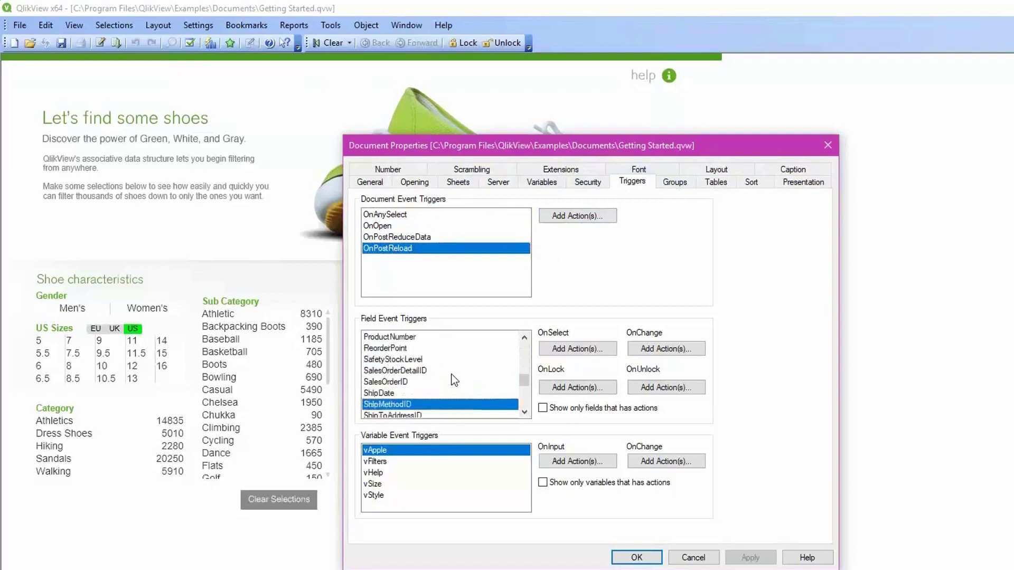
key("Down")
key("Down")
key("Down")
key("Down")
key("Down")
key("Down")
key("Down")
key("Down")
key("Down")
key("Down")
key("Down")
key("Down")
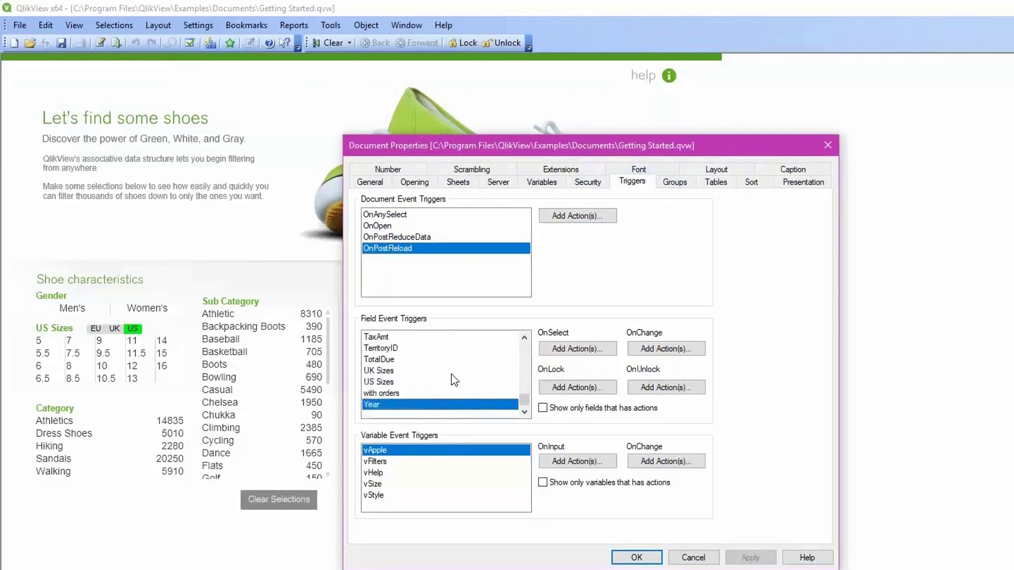
left_click_drag(386, 461, 381, 496)
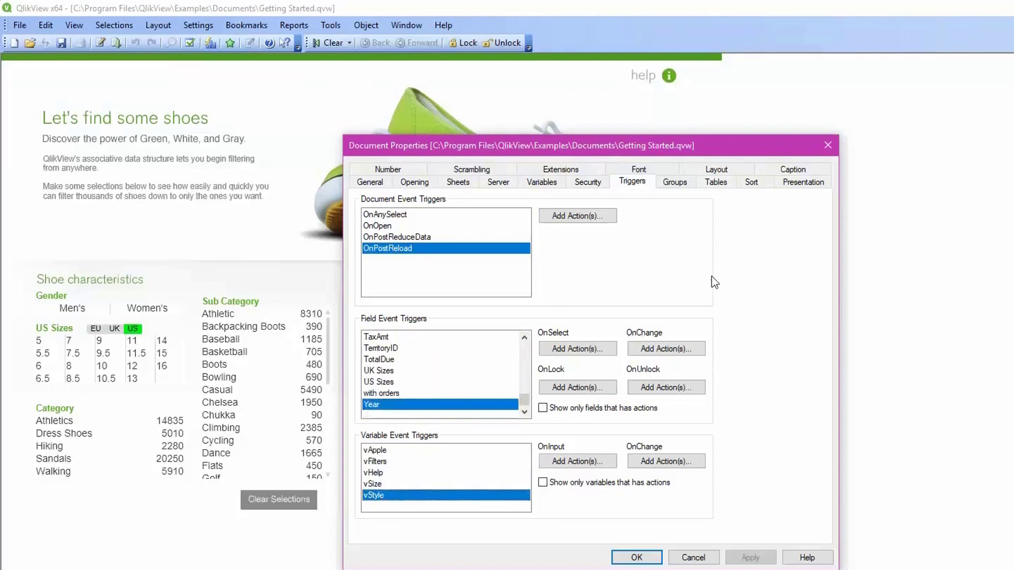
Cancel Document Properties and open the sheet properties' Objects list.
left_click(692, 557)
left_click(198, 25)
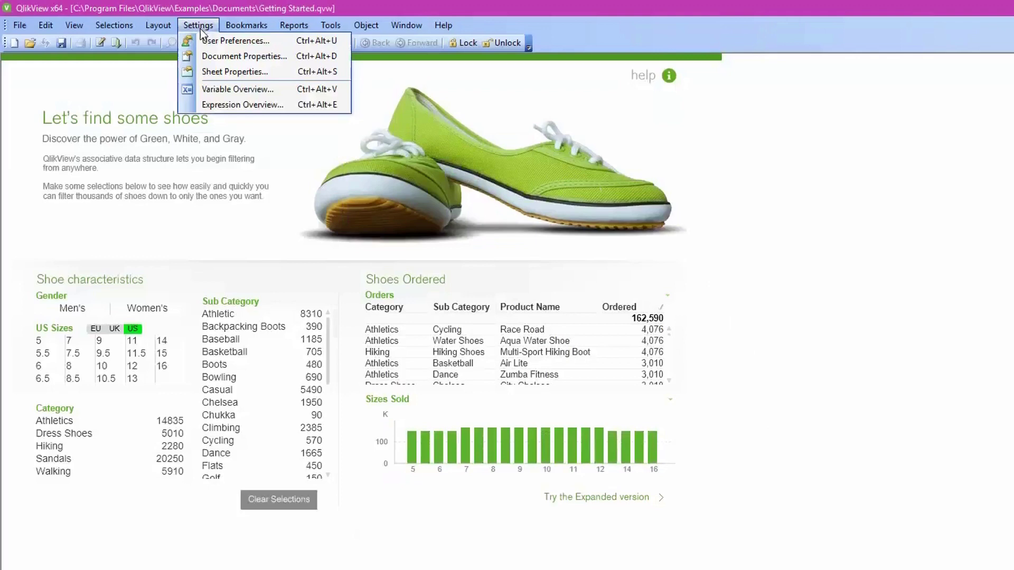
left_click(211, 73)
left_click(397, 201)
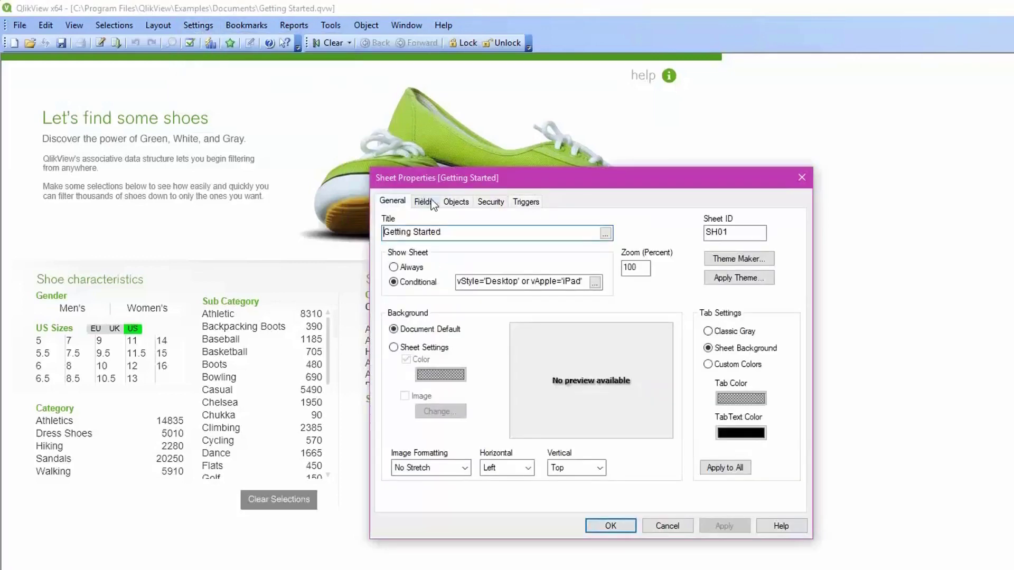
left_click(455, 202)
left_click(526, 202)
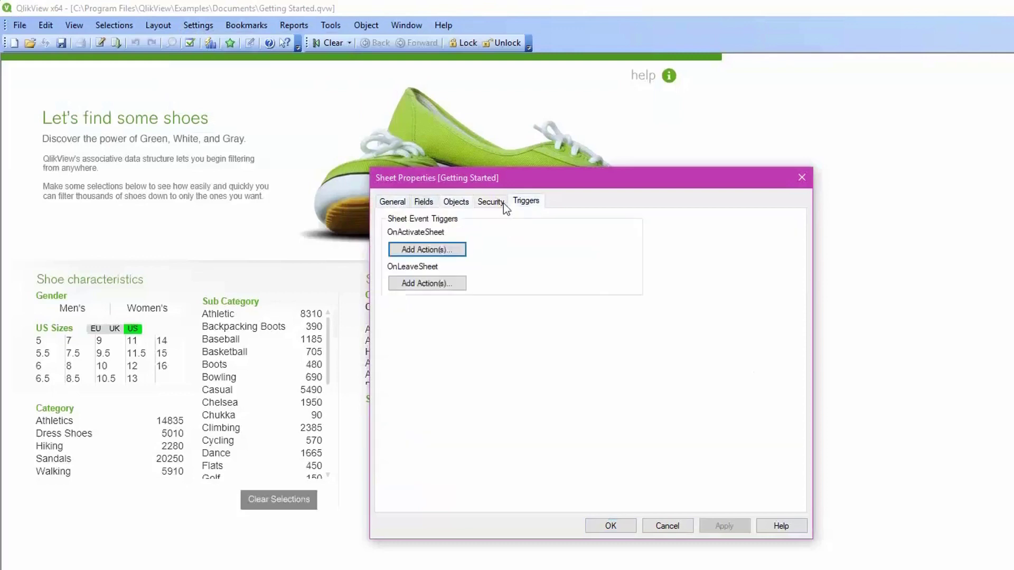
left_click(464, 203)
scroll(528, 407, "down", 1)
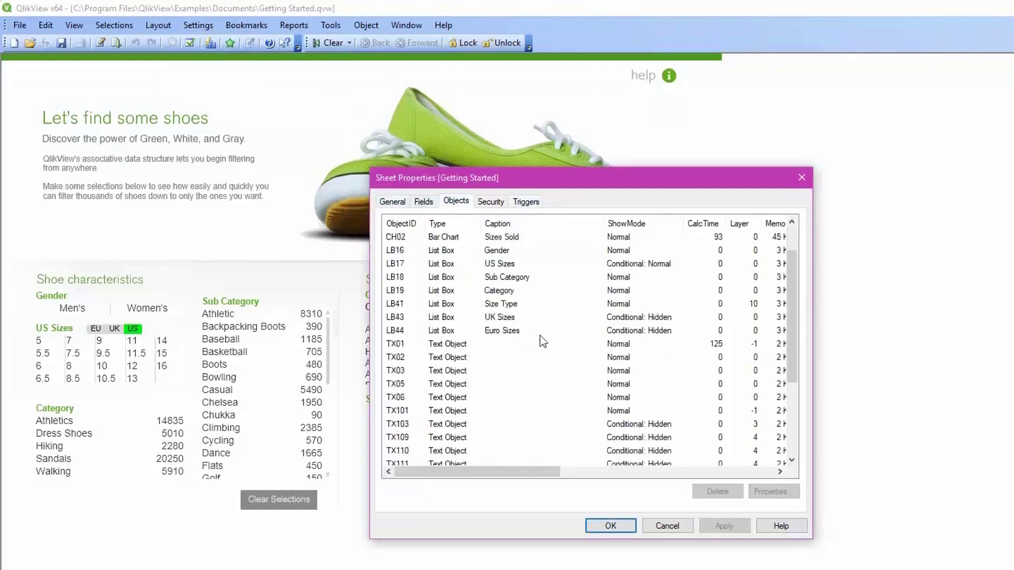
scroll(539, 370, "up", 1)
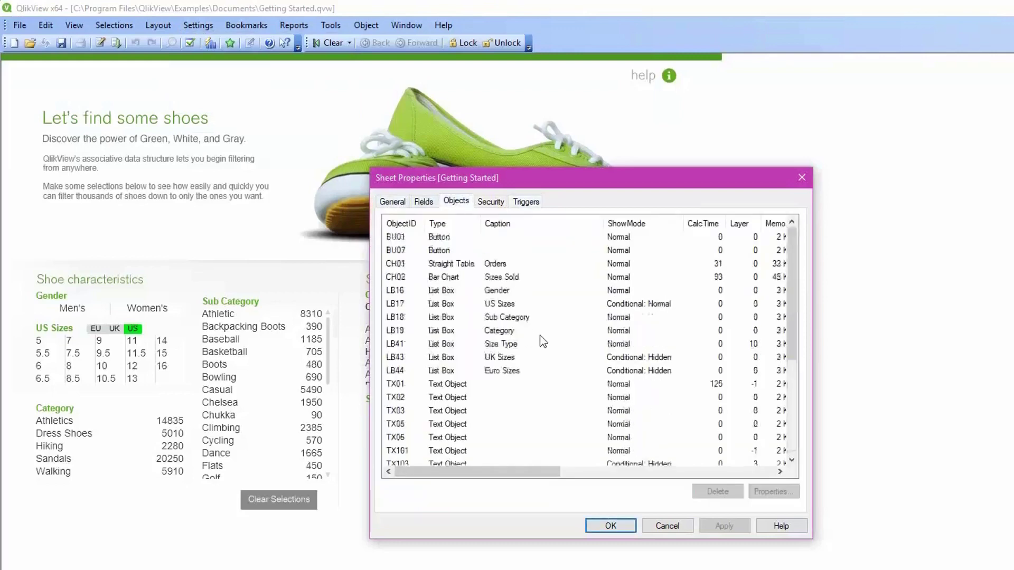
Browse every properties tab of the LB44 Euro Sizes list box, then cancel.
left_click(520, 372)
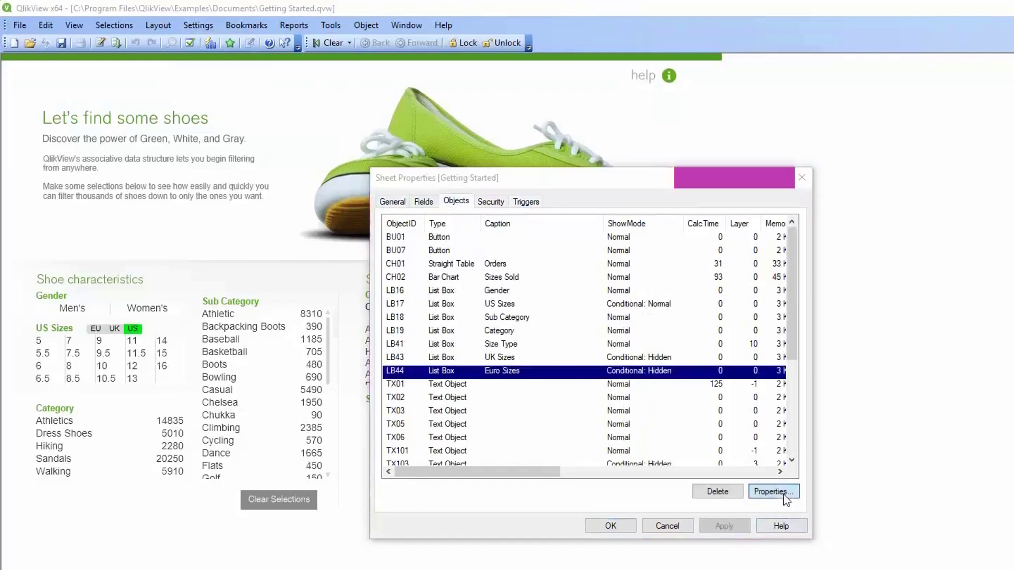
left_click(781, 492)
left_click(432, 197)
left_click(467, 198)
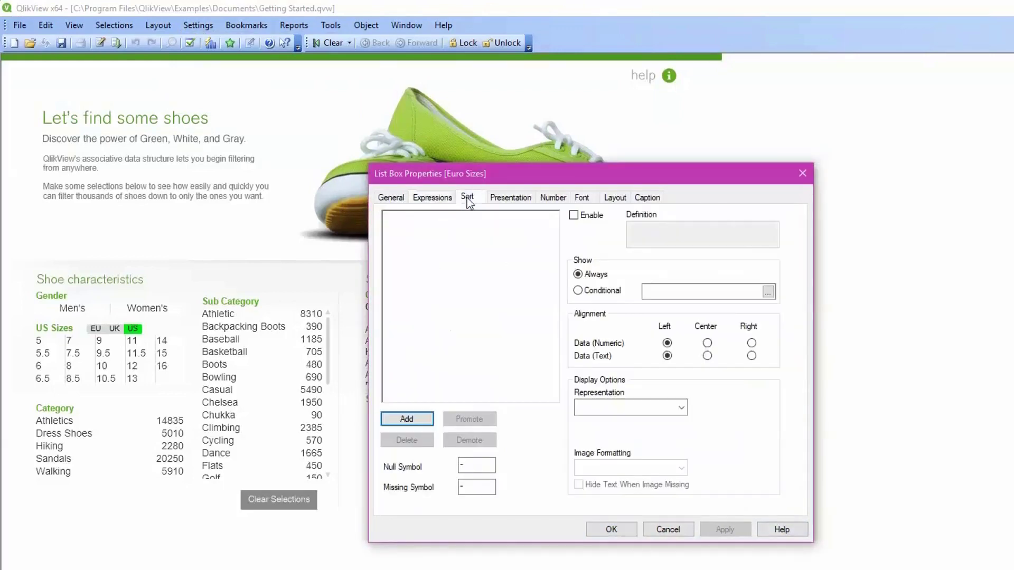
left_click(506, 197)
left_click(552, 197)
left_click(580, 198)
left_click(614, 198)
left_click(646, 198)
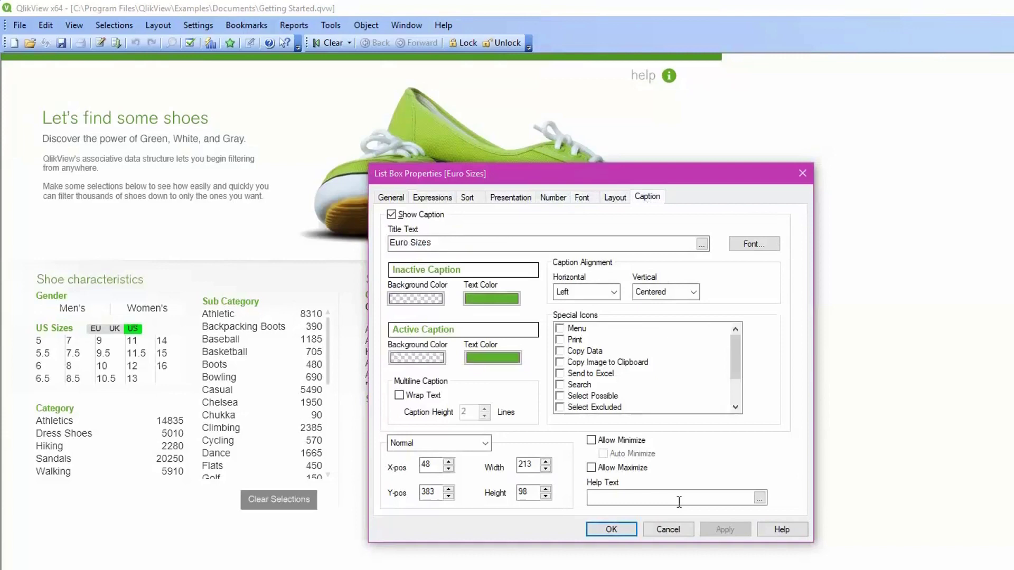
left_click(680, 529)
Inspect the LB19 Category list box's expressions, then cancel.
left_click(499, 331)
left_click(772, 492)
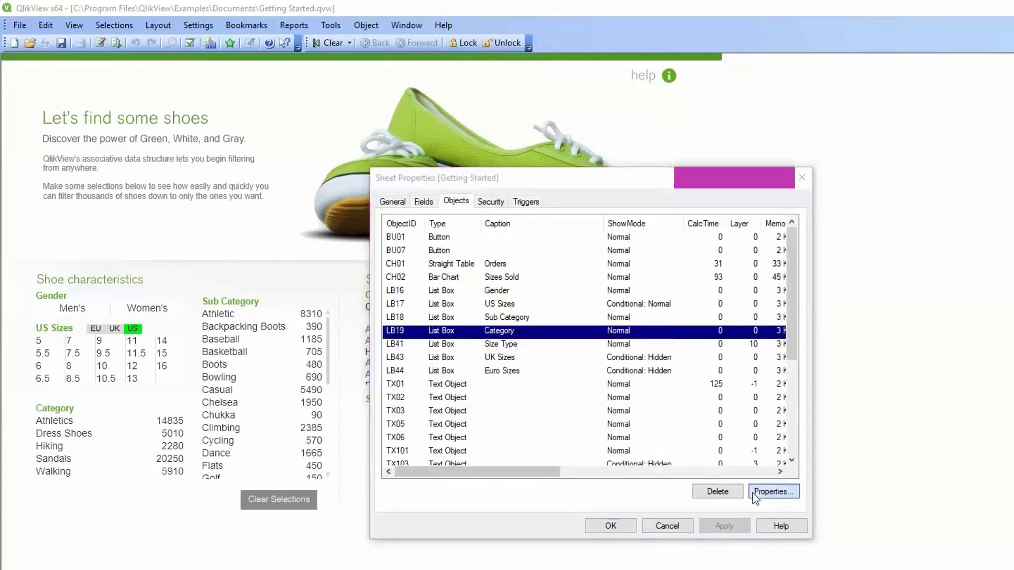
left_click(432, 197)
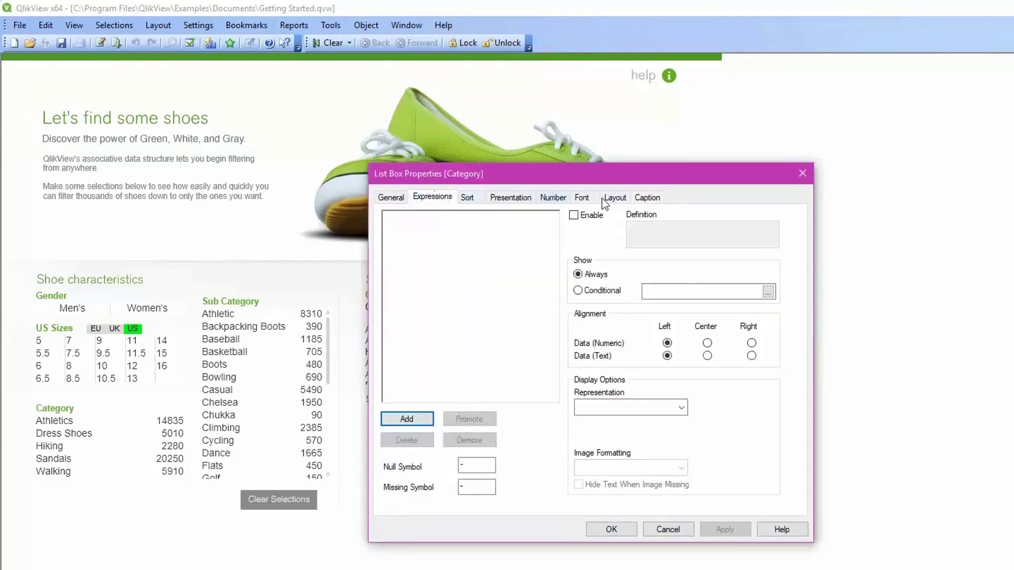
left_click(666, 528)
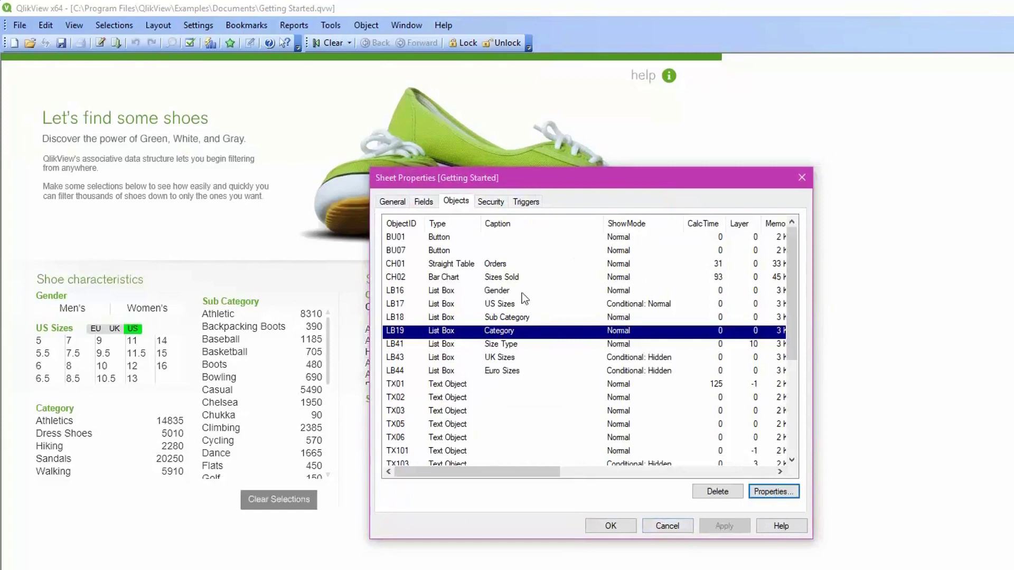
Open CH02 Sizes Sold chart properties and edit the US Sizes dimension expression.
left_click(519, 278)
left_click(772, 491)
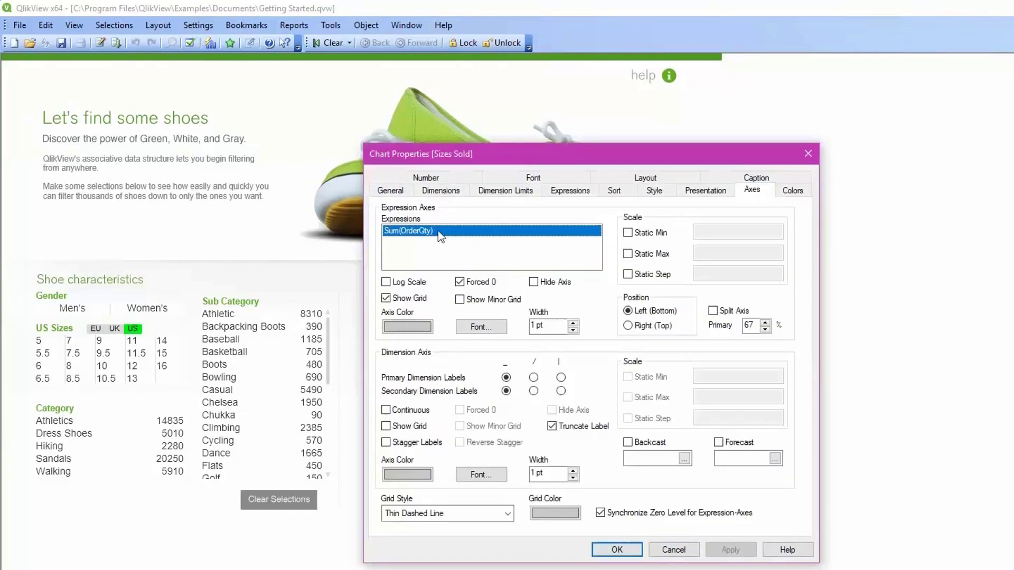
left_click(406, 191)
left_click(441, 191)
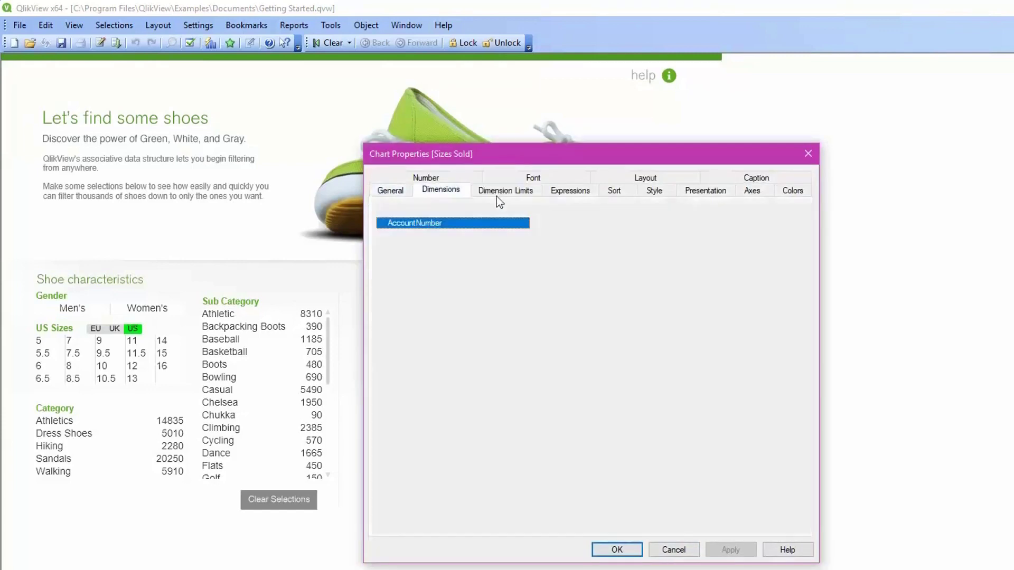
left_click(771, 309)
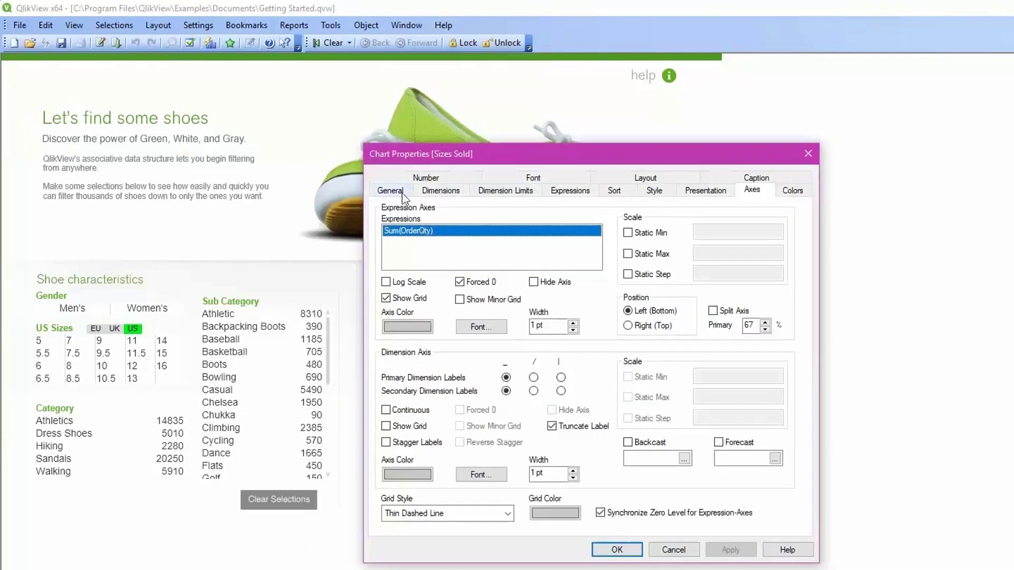
left_click(410, 191)
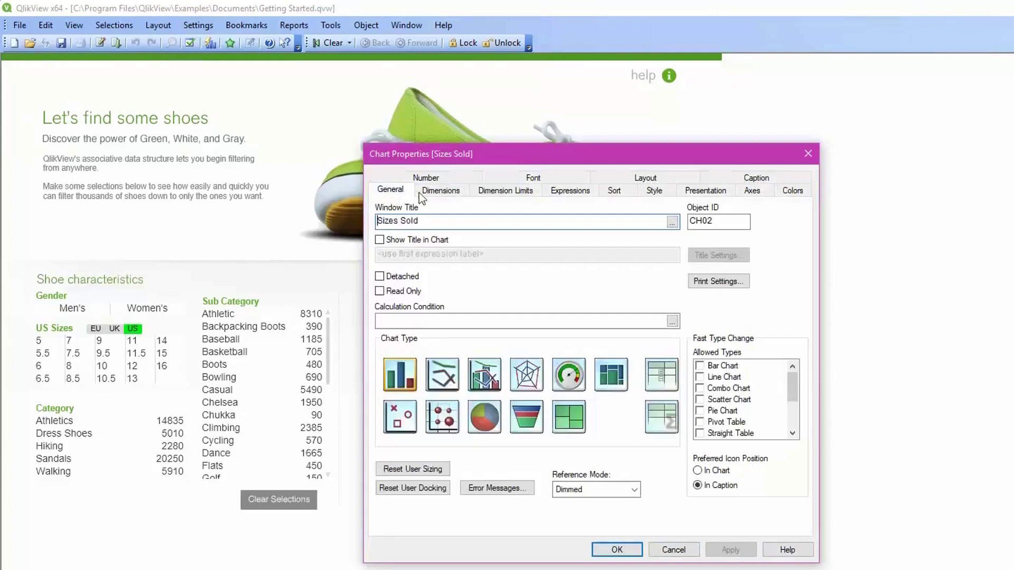
left_click(438, 191)
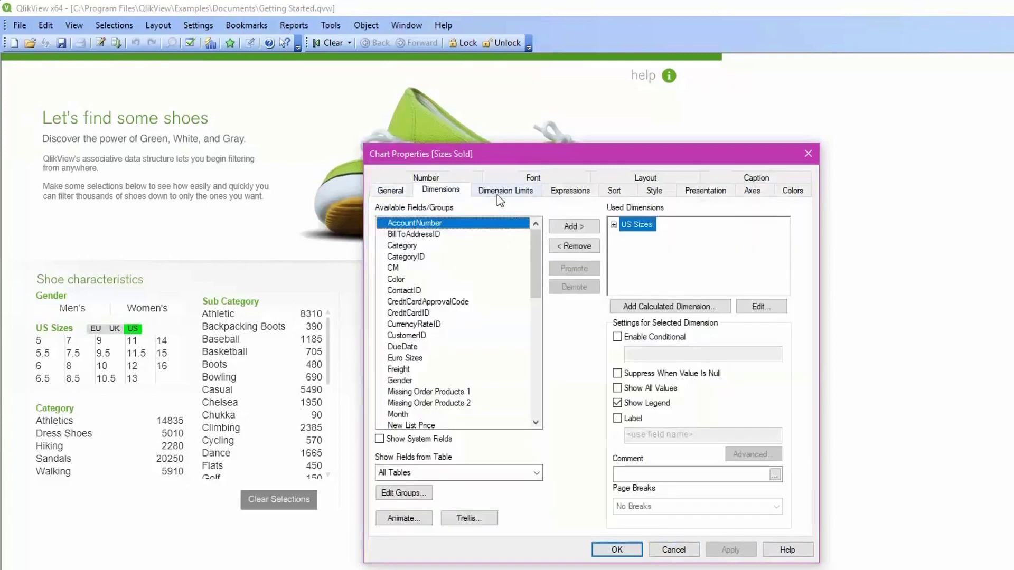
left_click(771, 308)
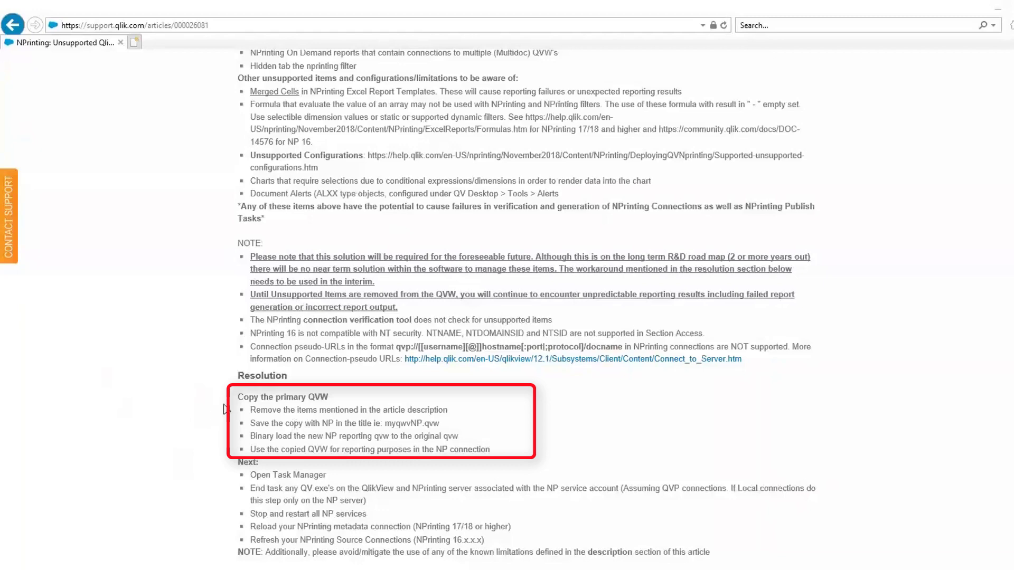
Scroll the NPrinting support article up to its title and Description section.
scroll(224, 409, "up", 6)
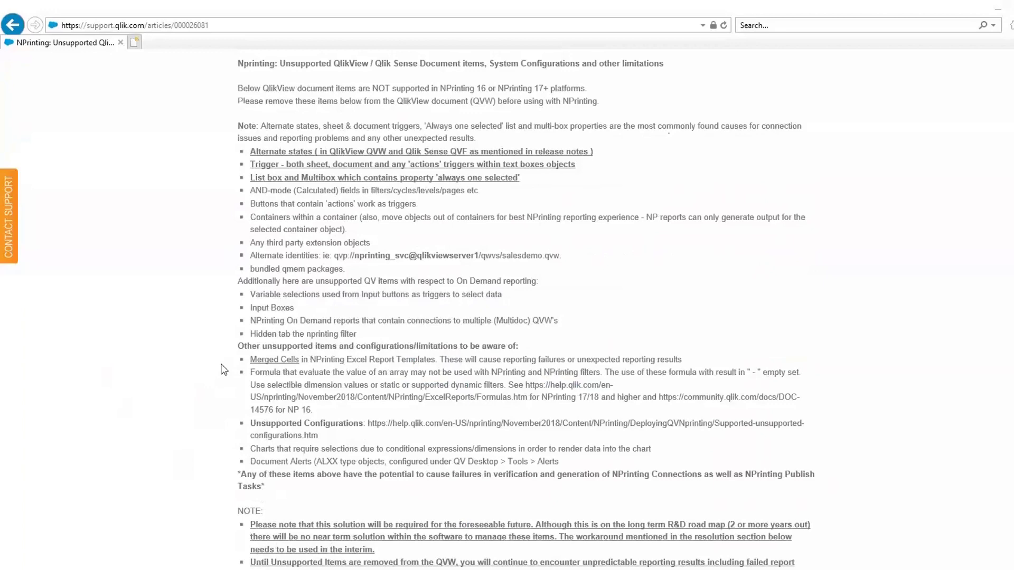
scroll(225, 370, "up", 5)
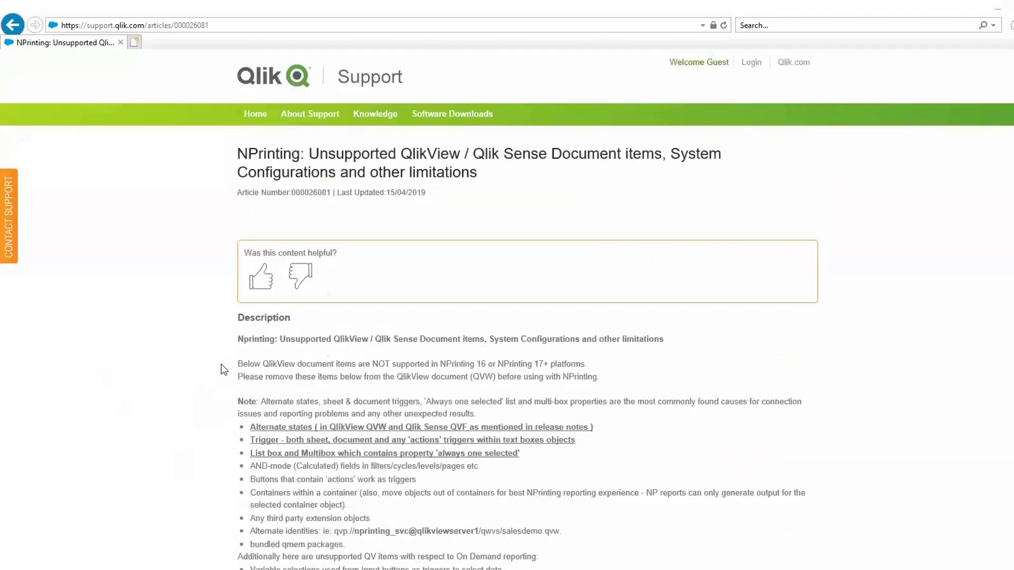